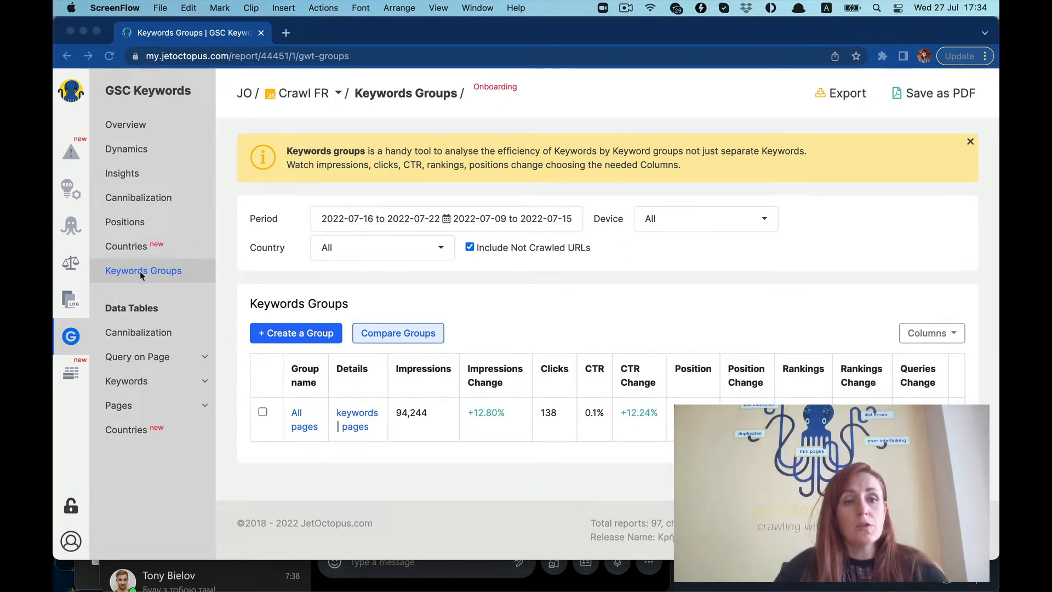
Step: Set the report period to 30 Days compared with the previous 30 days and apply it
left_click(465, 227)
left_click(465, 224)
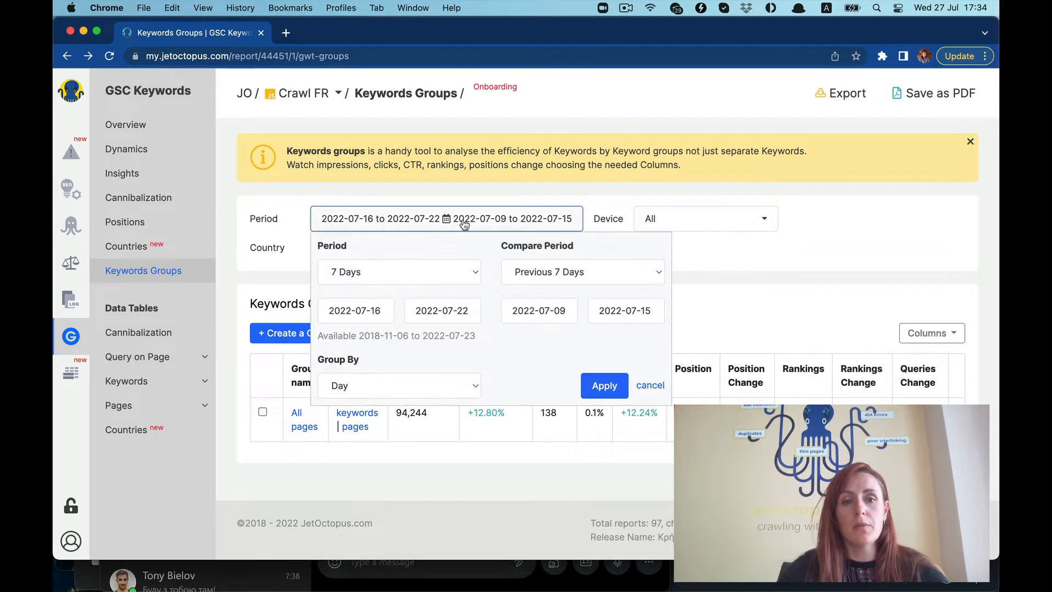
left_click(471, 272)
left_click(399, 289)
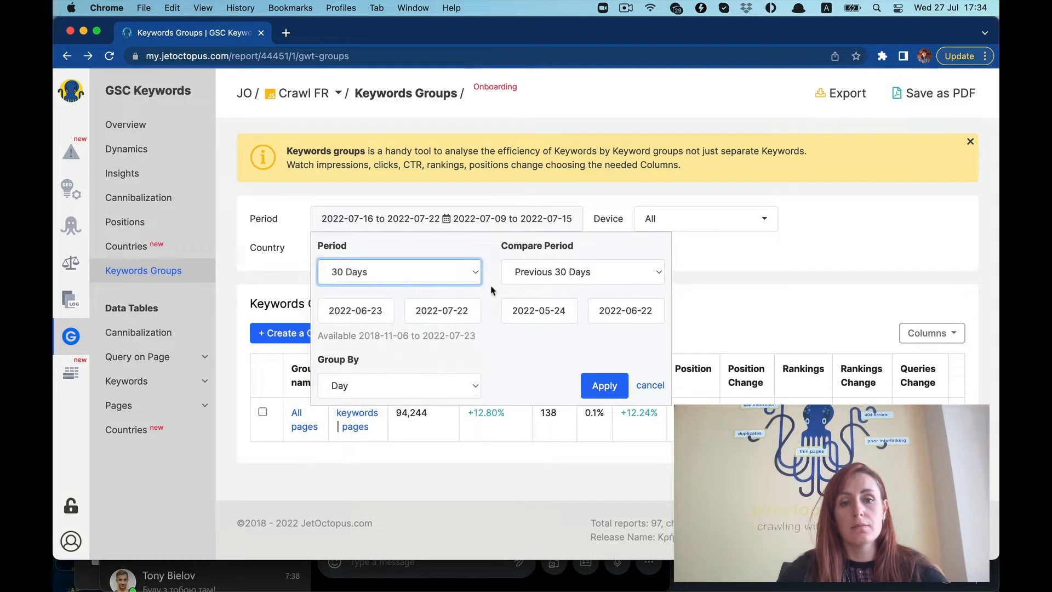
left_click(605, 387)
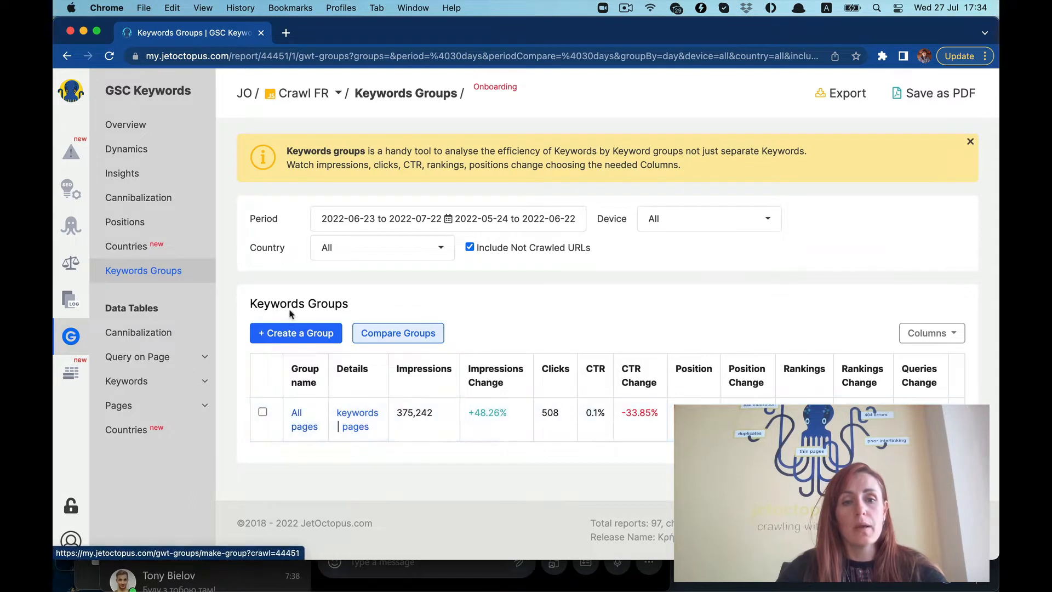
Step: Start creating a new keyword group and name it "Crawler"
left_click(297, 334)
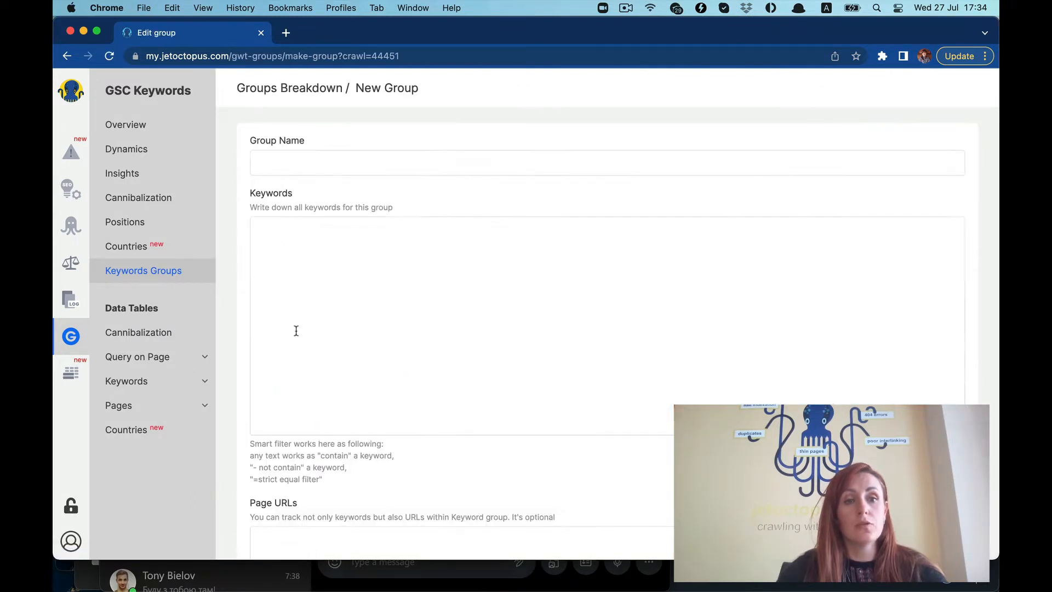
left_click(280, 167)
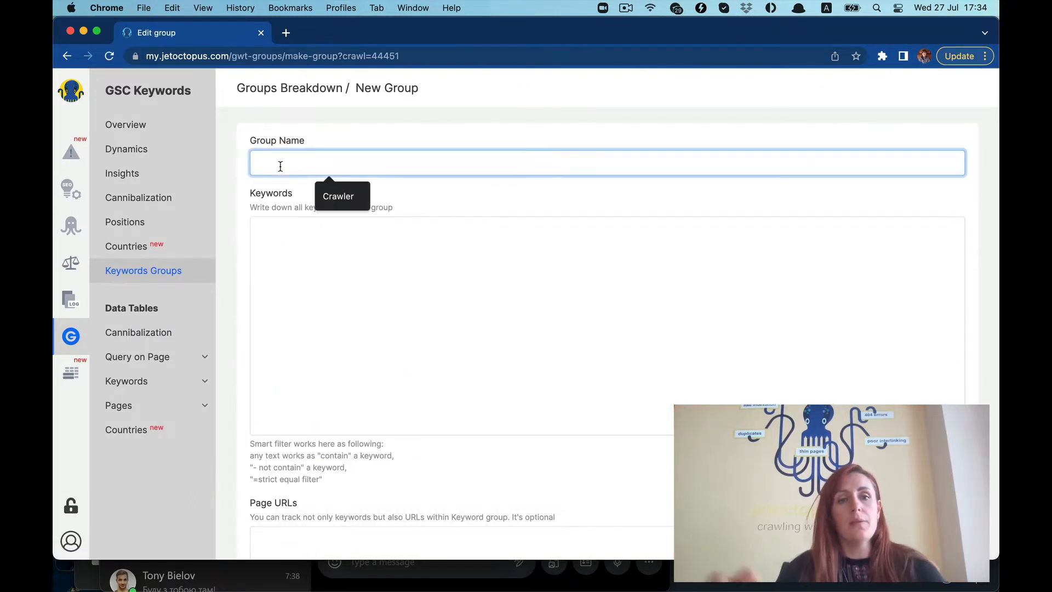
left_click(341, 195)
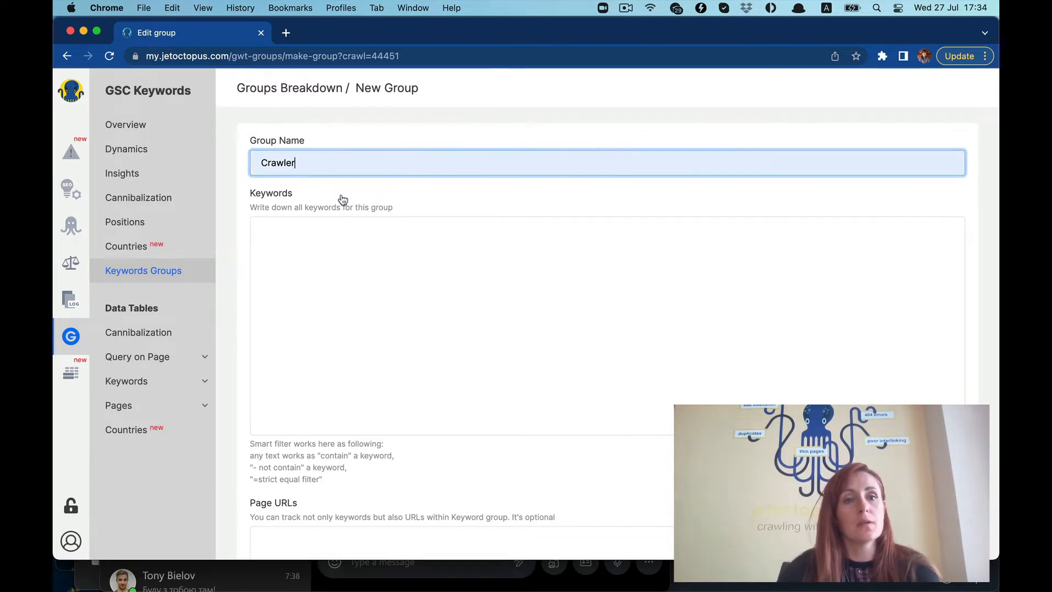
Step: Enter the keywords "seo crawler", "crawler" and "seo spider" for the group, each on its own line
left_click(319, 236)
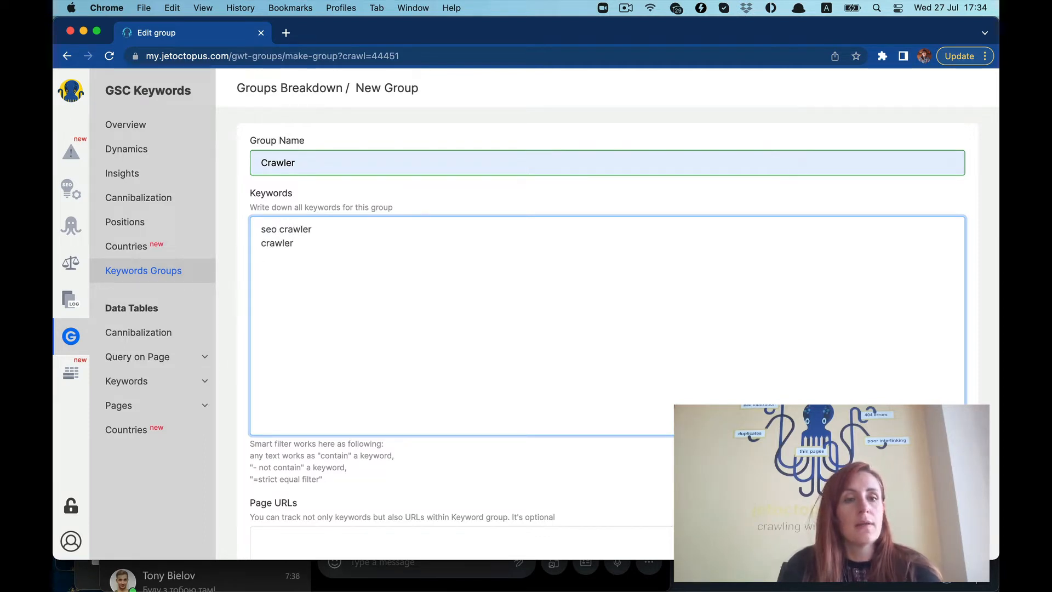
key("BackSpace")
type("o")
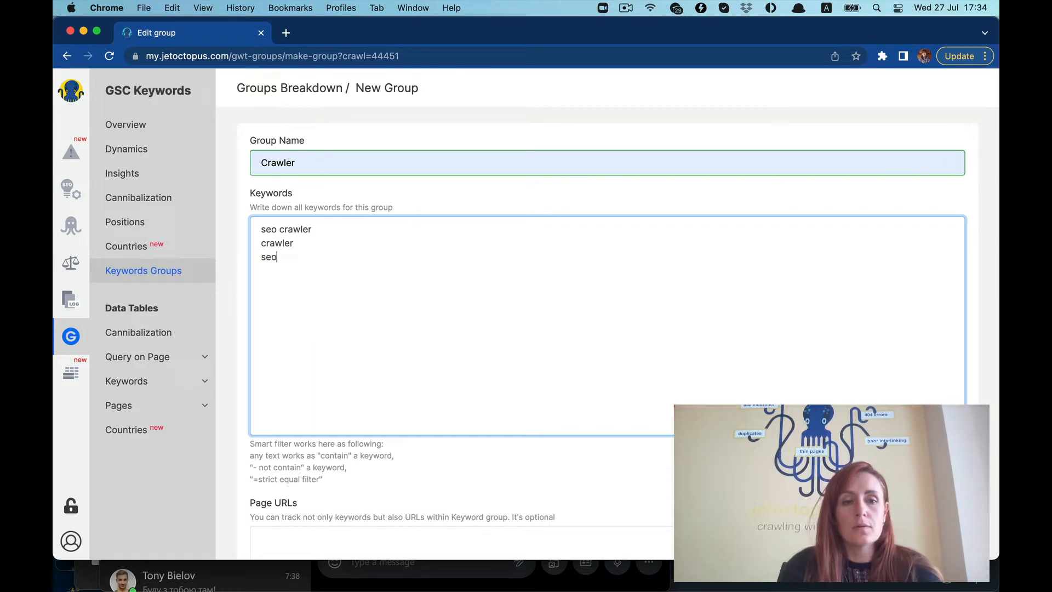
type(" spider")
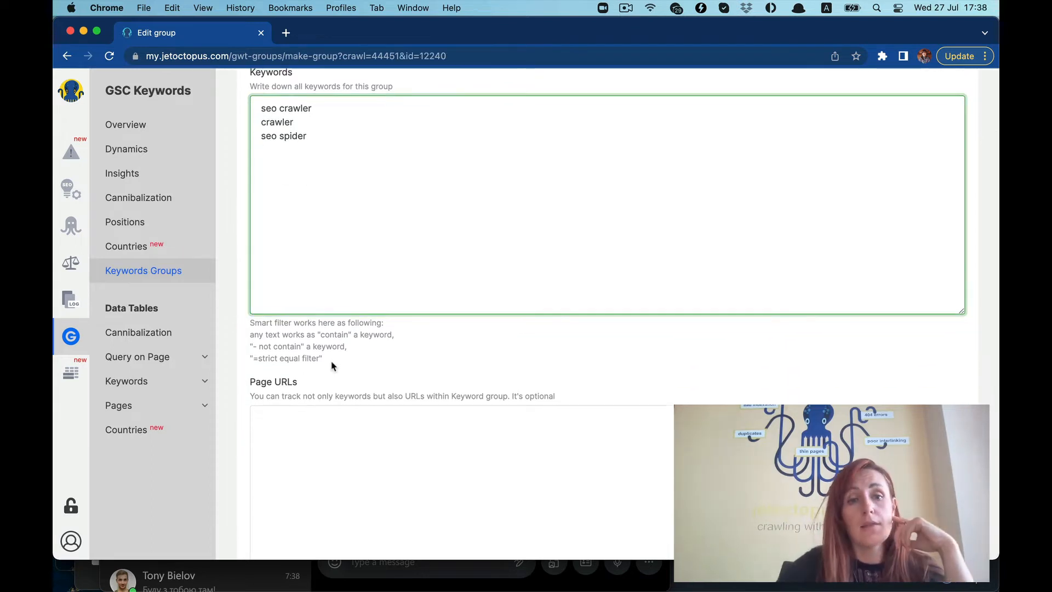
left_click_drag(332, 365, 251, 331)
left_click(310, 152)
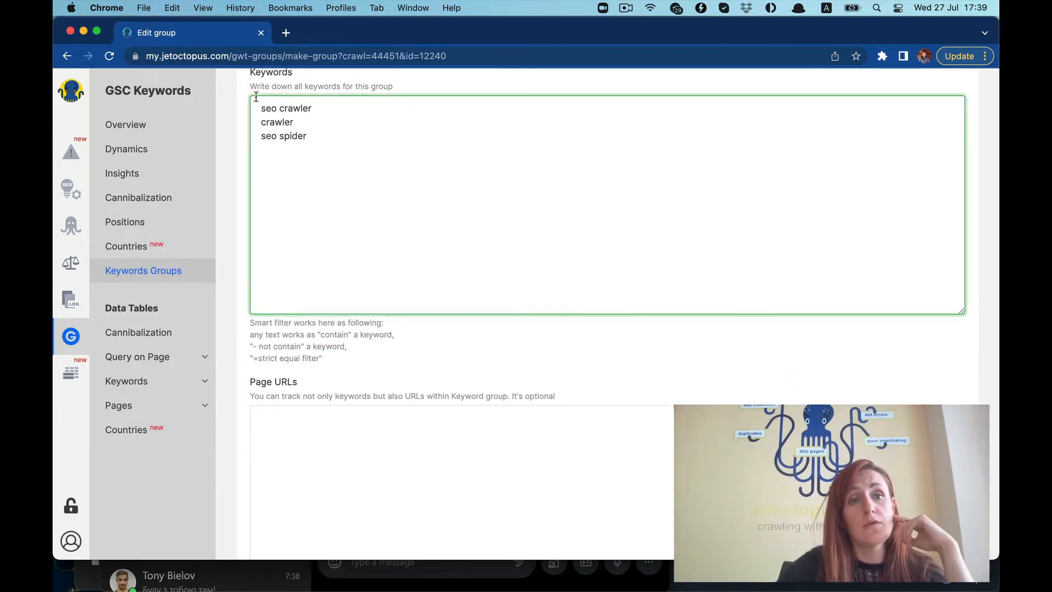
left_click_drag(262, 107, 309, 136)
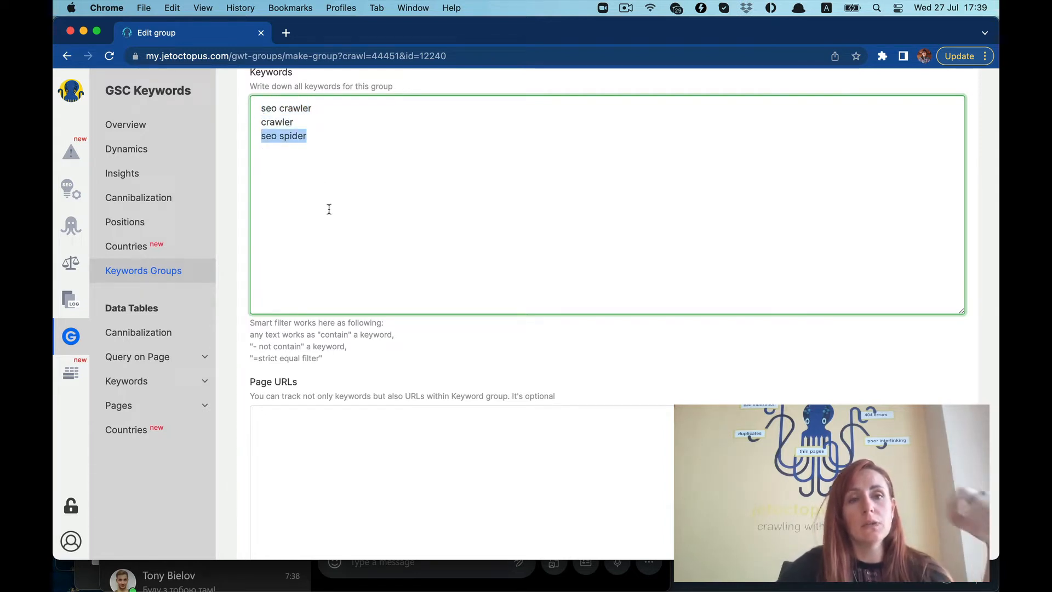
Step: Add the exclusions "-ppc" and "-paid ads" and the strict match "=crawler" below the group's existing keywords
left_click(318, 146)
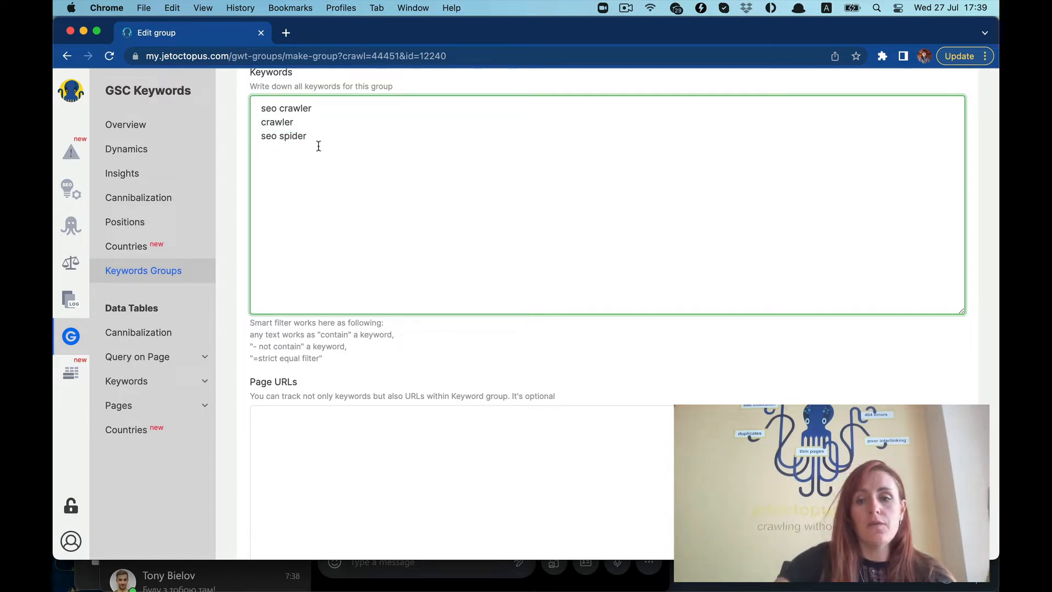
key("Return")
type("-paid ads")
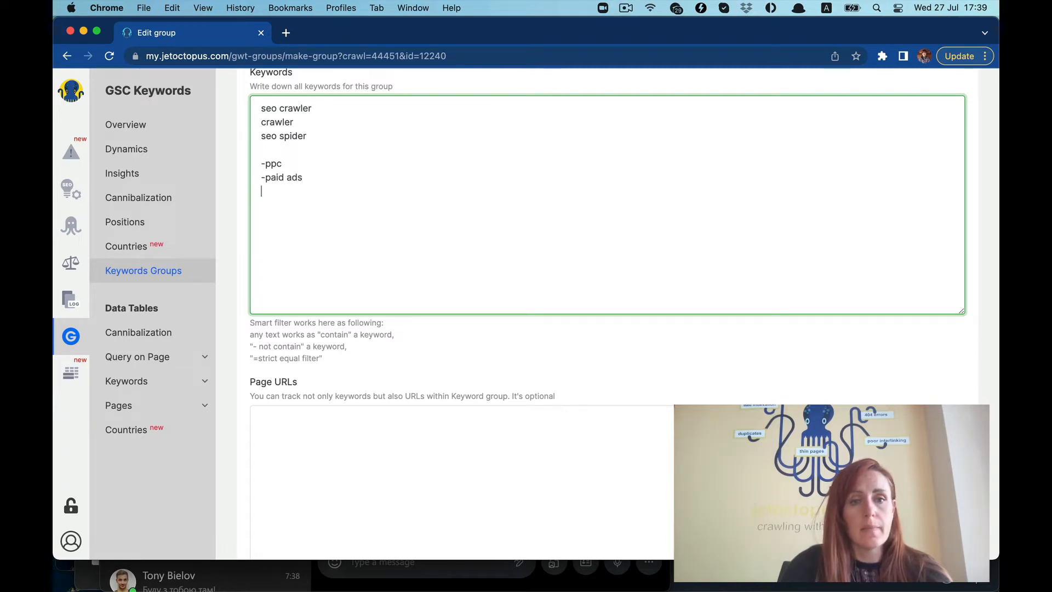
key("Return")
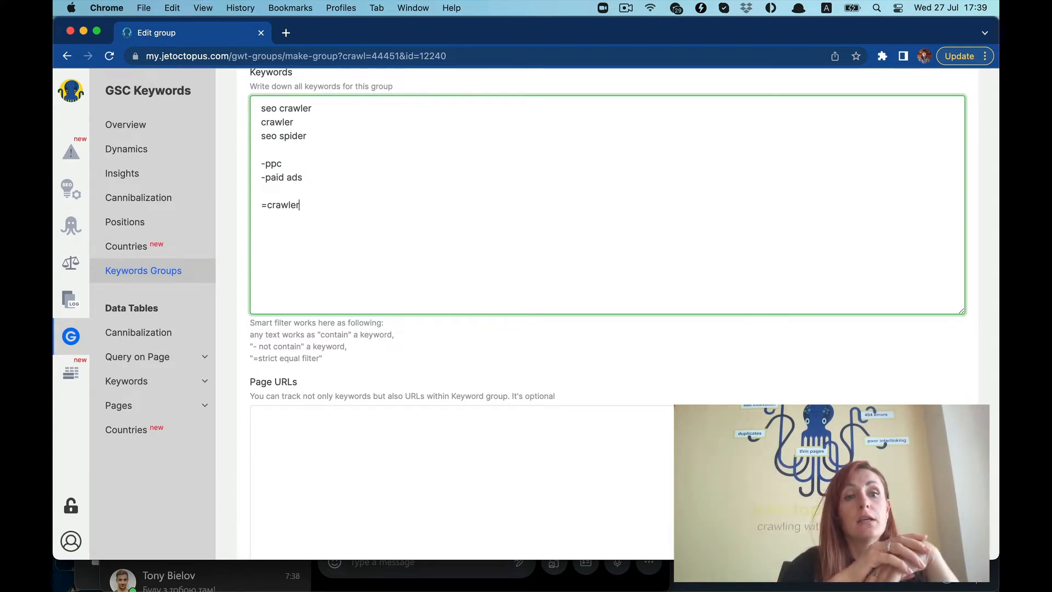
Step: Save the keyword group with the optional Page URLs left empty
scroll(320, 207, "down", 5)
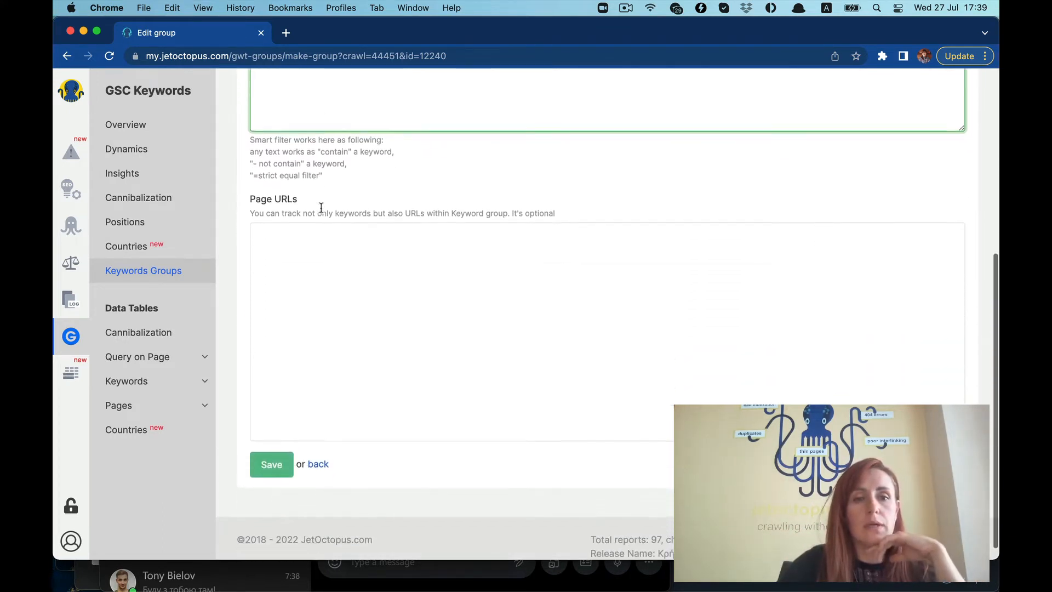
left_click(320, 249)
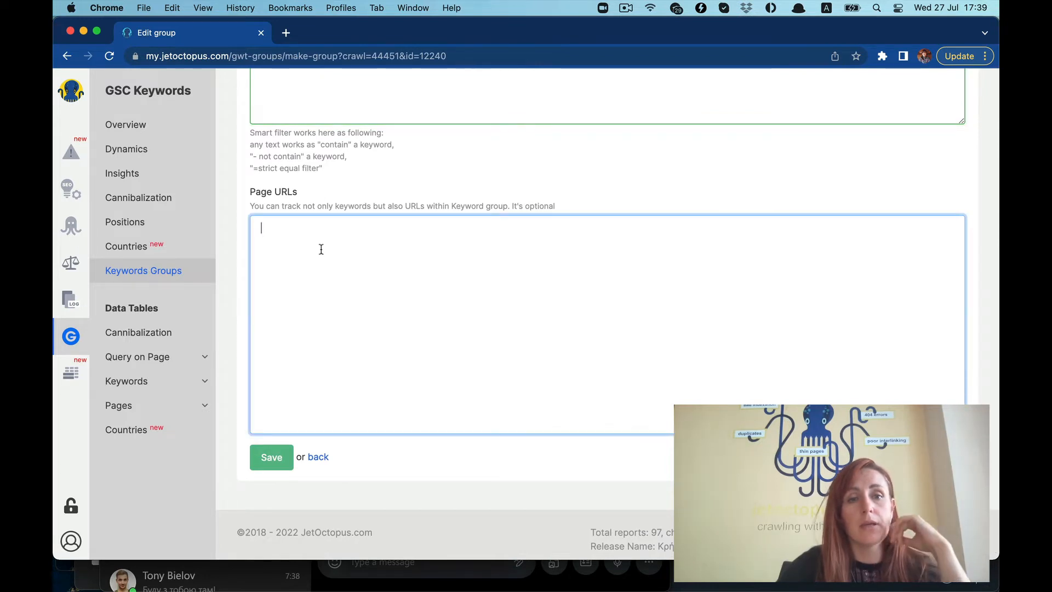
scroll(321, 249, "up", 1)
scroll(322, 249, "down", 1)
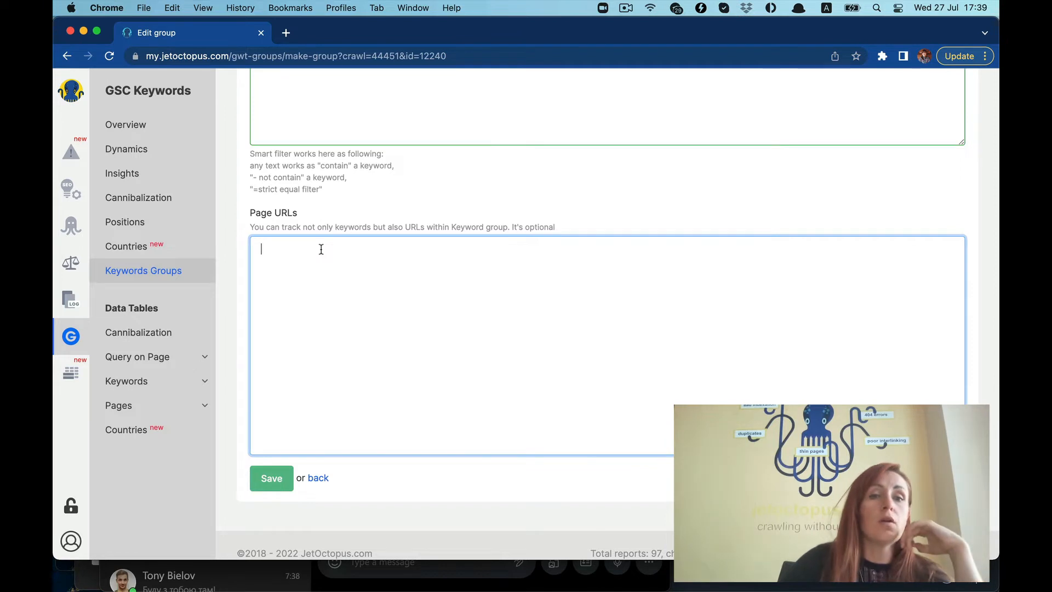
scroll(322, 249, "down", 1)
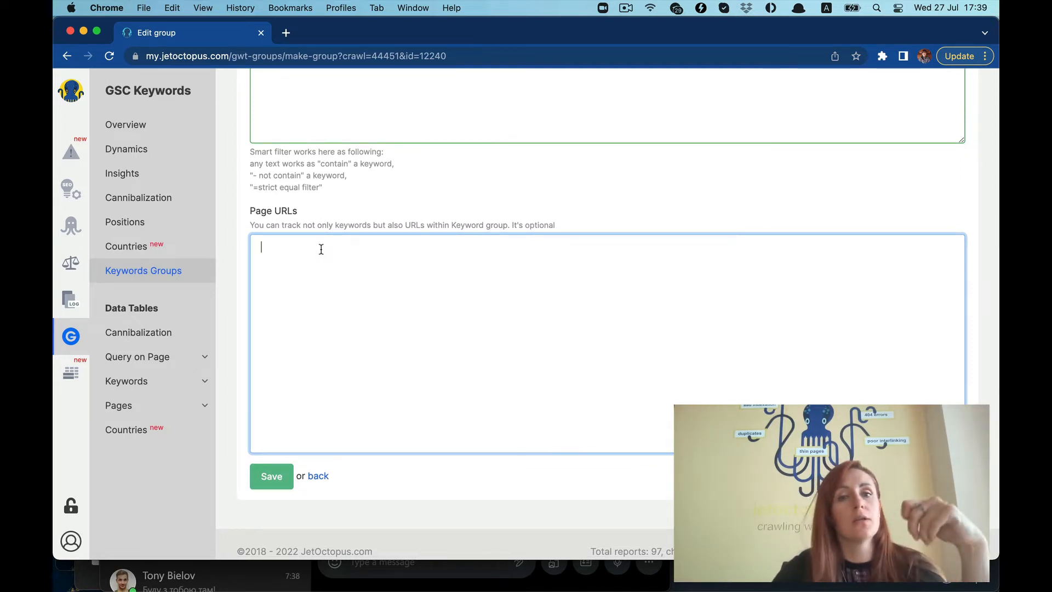
double_click(538, 224)
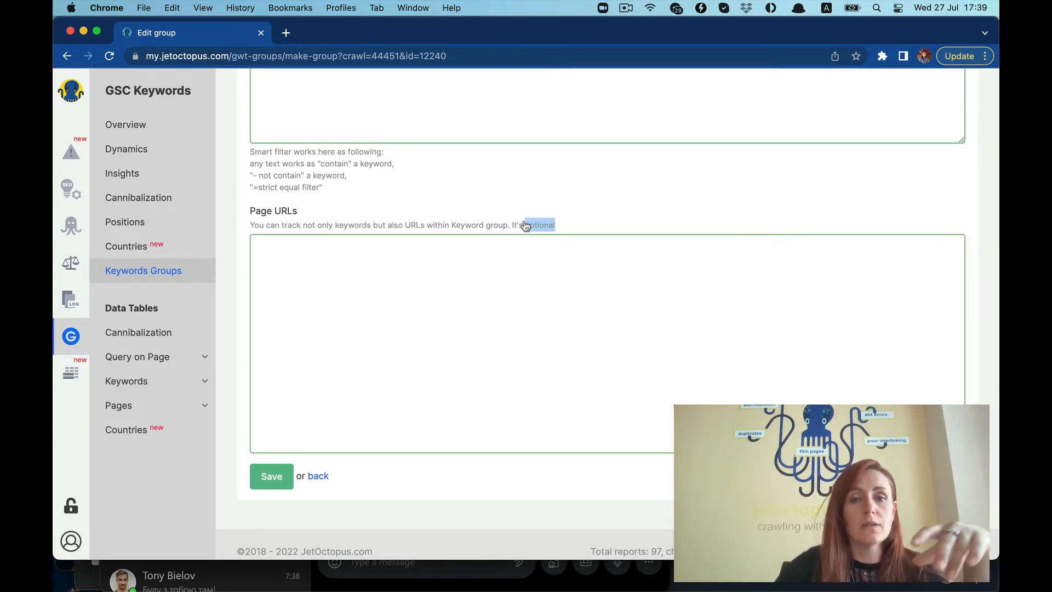
left_click(444, 296)
scroll(445, 297, "down", 1)
scroll(445, 297, "down", 1)
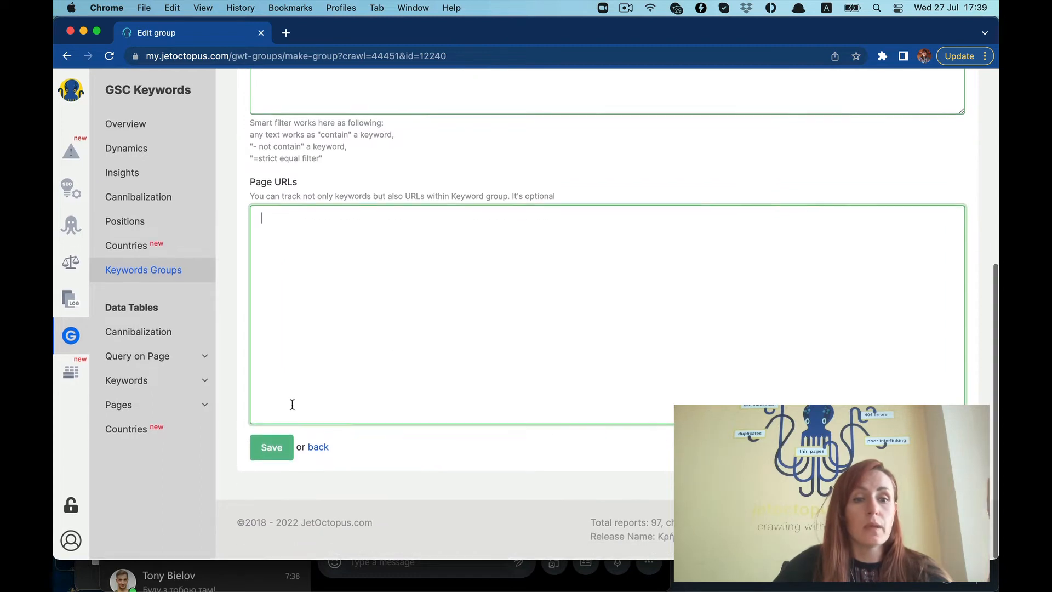
left_click(273, 448)
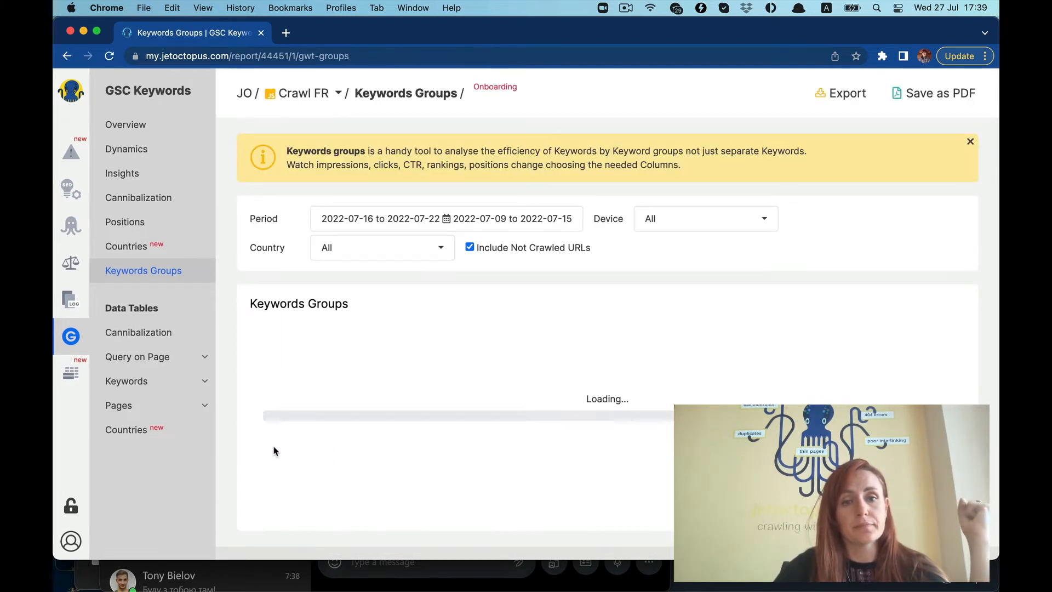
Step: Check which columns can be shown in the keyword groups table, leaving the selection as it is
scroll(274, 451, "down", 1)
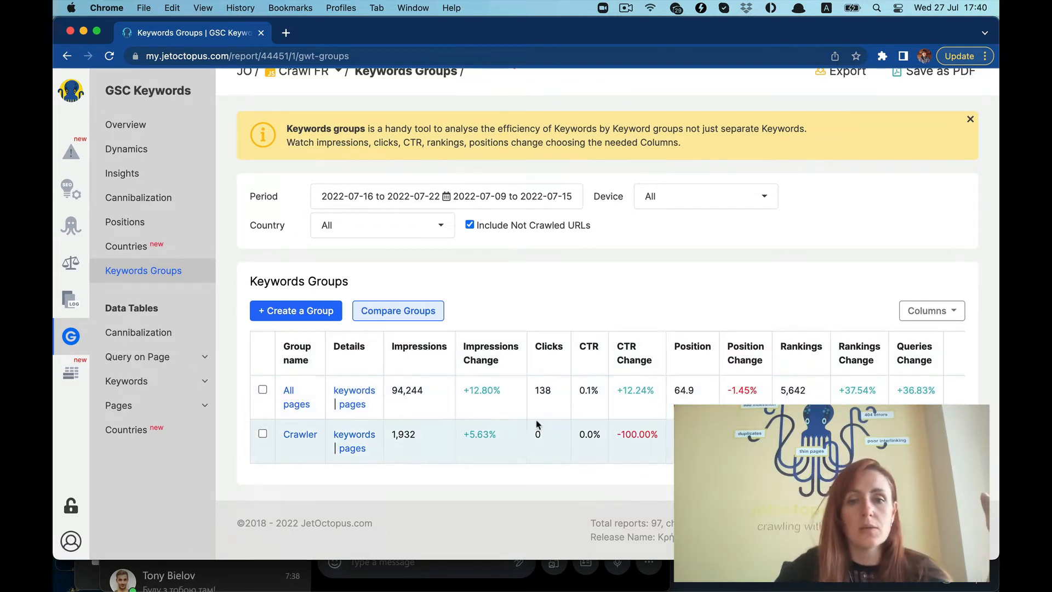
left_click(942, 312)
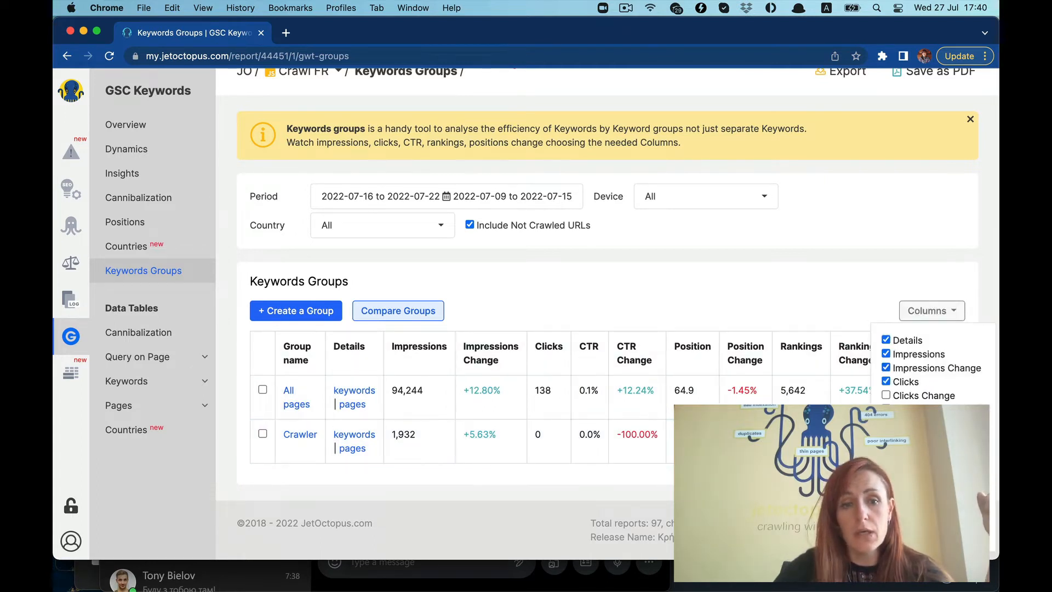
left_click(489, 500)
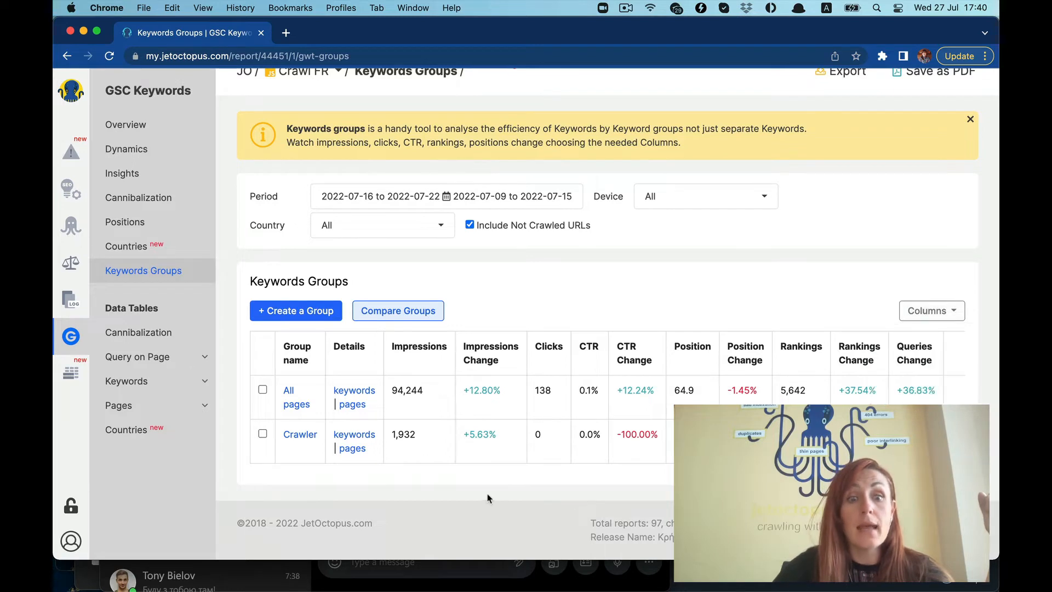
Step: Open the Crawler group's keywords and examine the queries in its data table
left_click(366, 437)
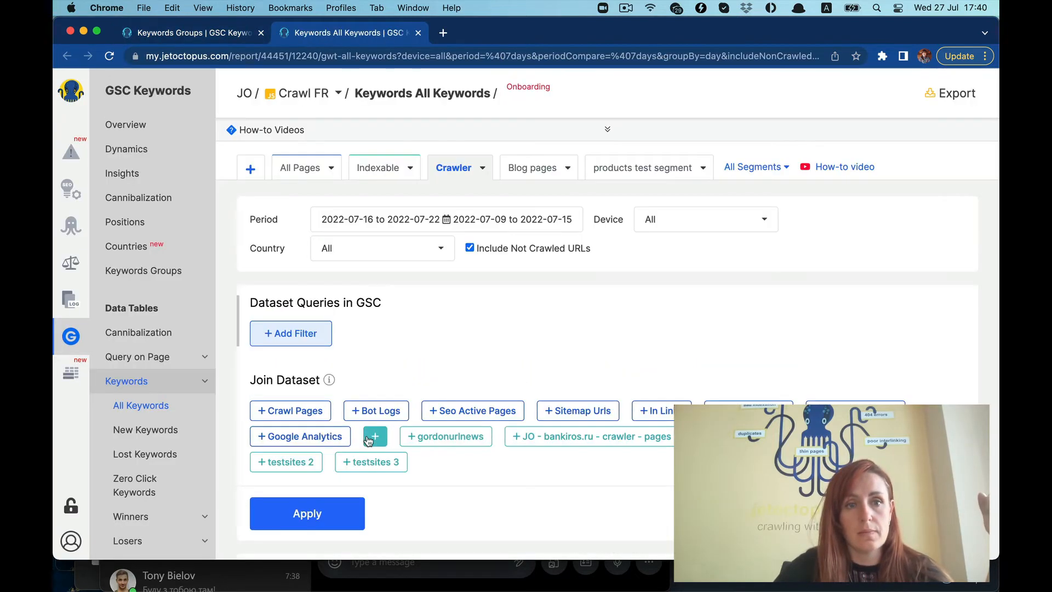
scroll(367, 438, "down", 8)
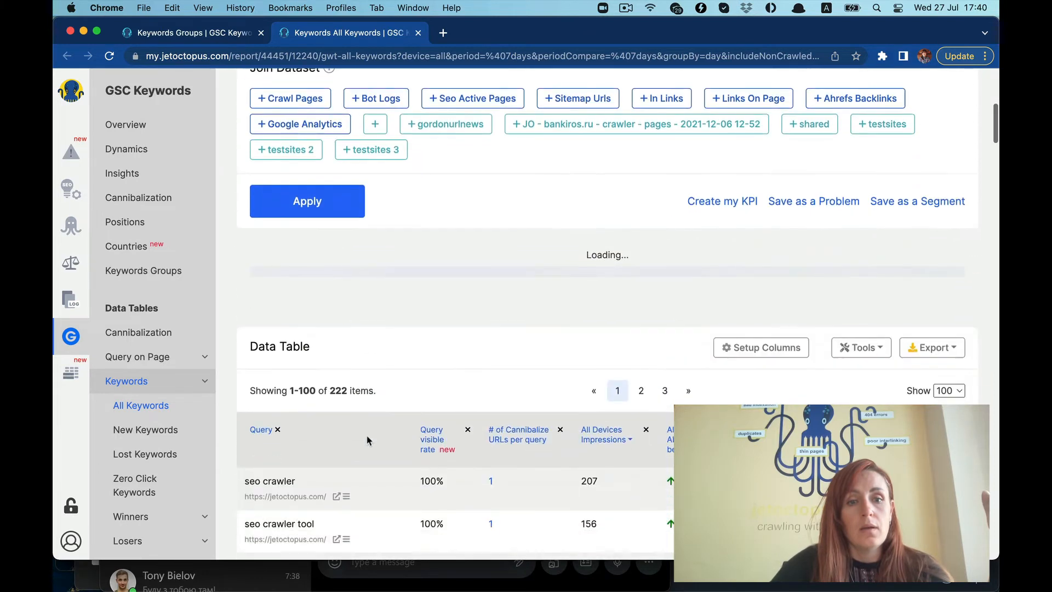
scroll(367, 439, "down", 5)
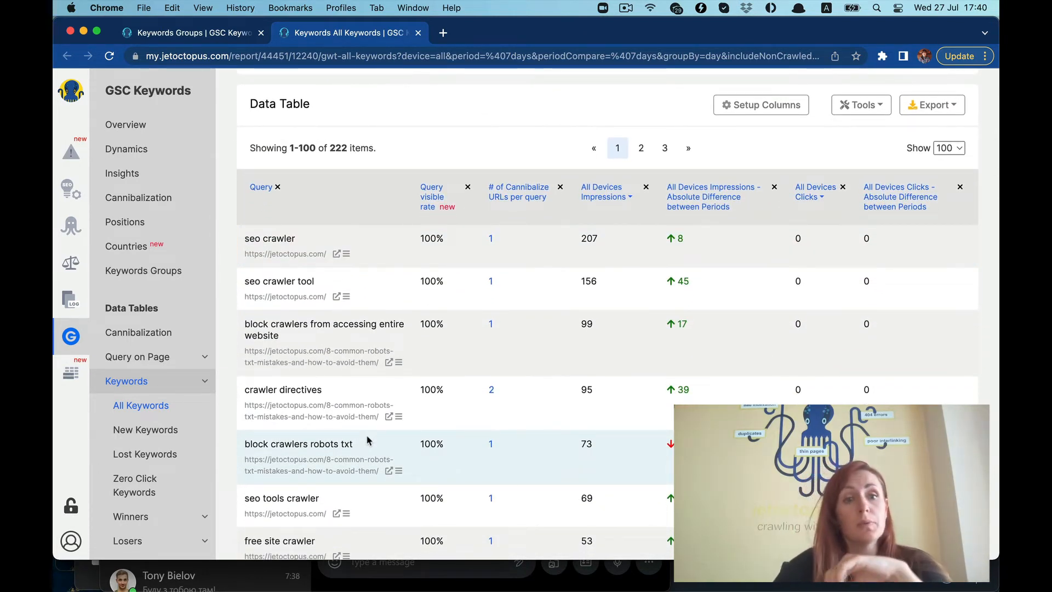
scroll(367, 438, "down", 3)
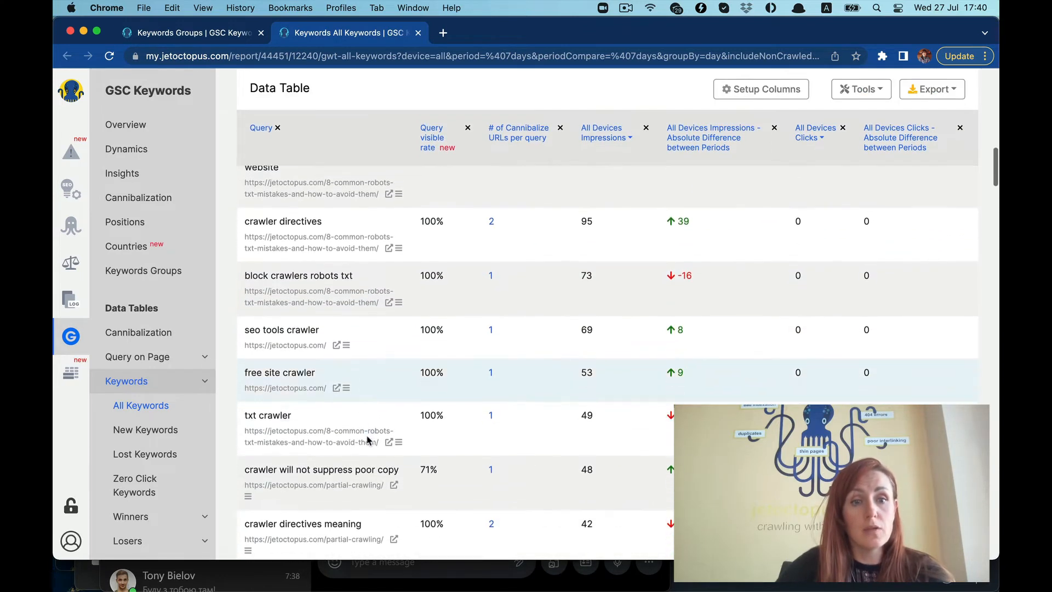
scroll(368, 440, "down", 1)
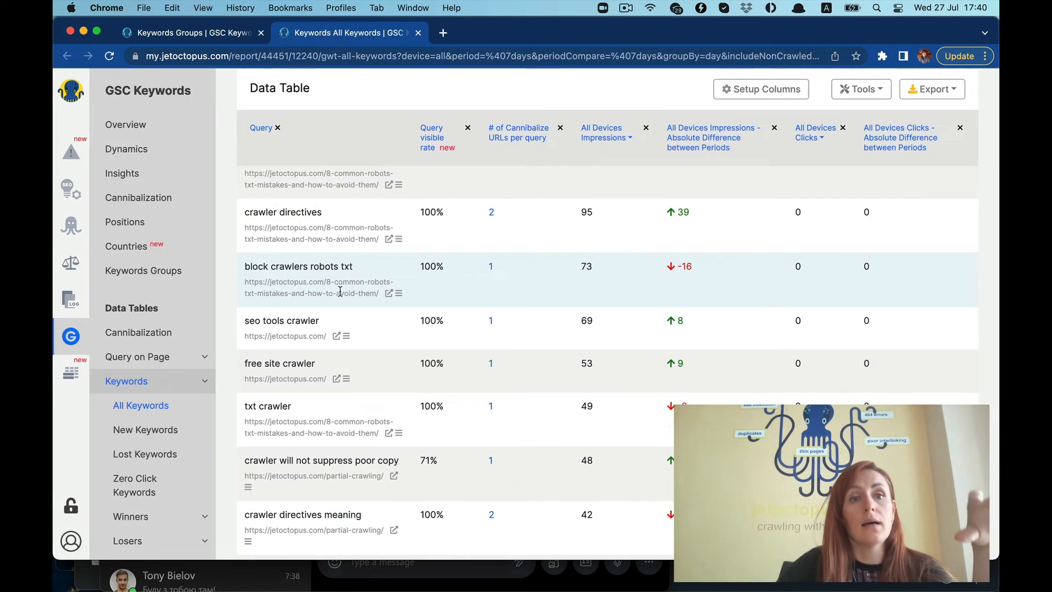
Step: Return to the keyword groups, open the Crawler group's pages and examine the page data table
left_click(149, 33)
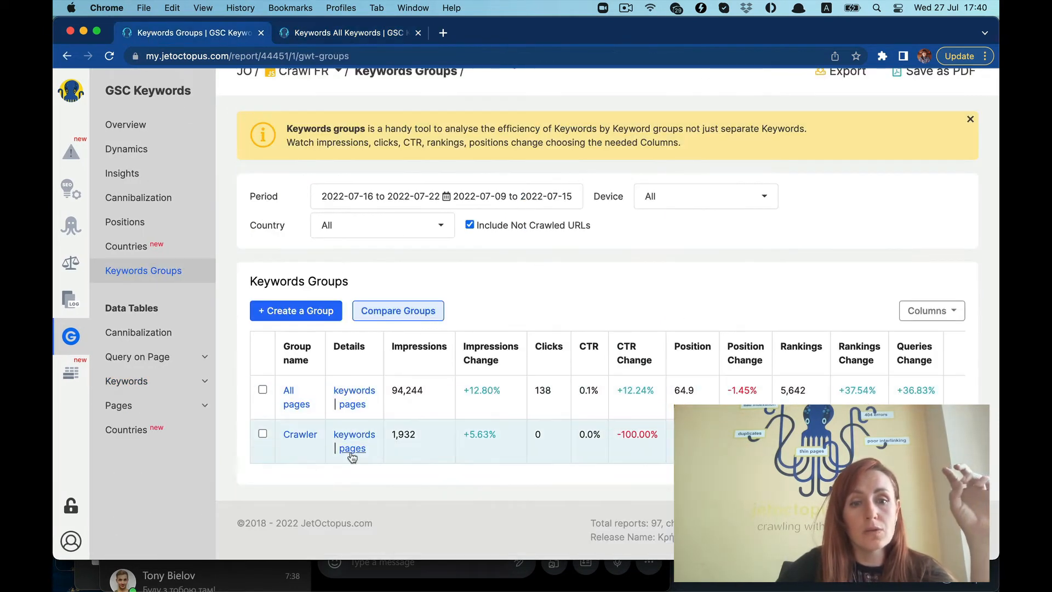
left_click(353, 450)
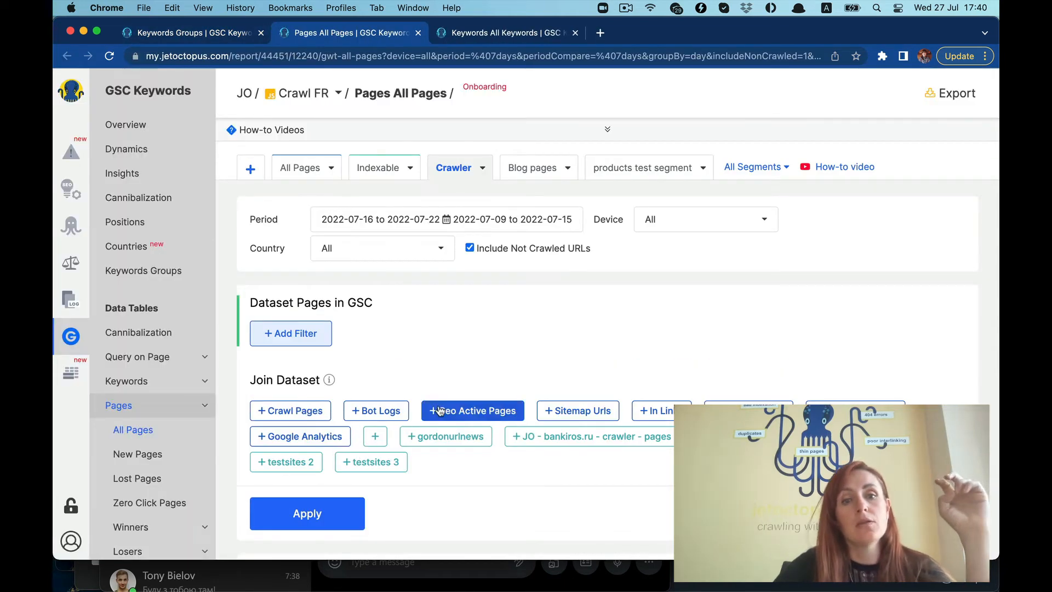
scroll(439, 411, "down", 3)
scroll(438, 410, "down", 5)
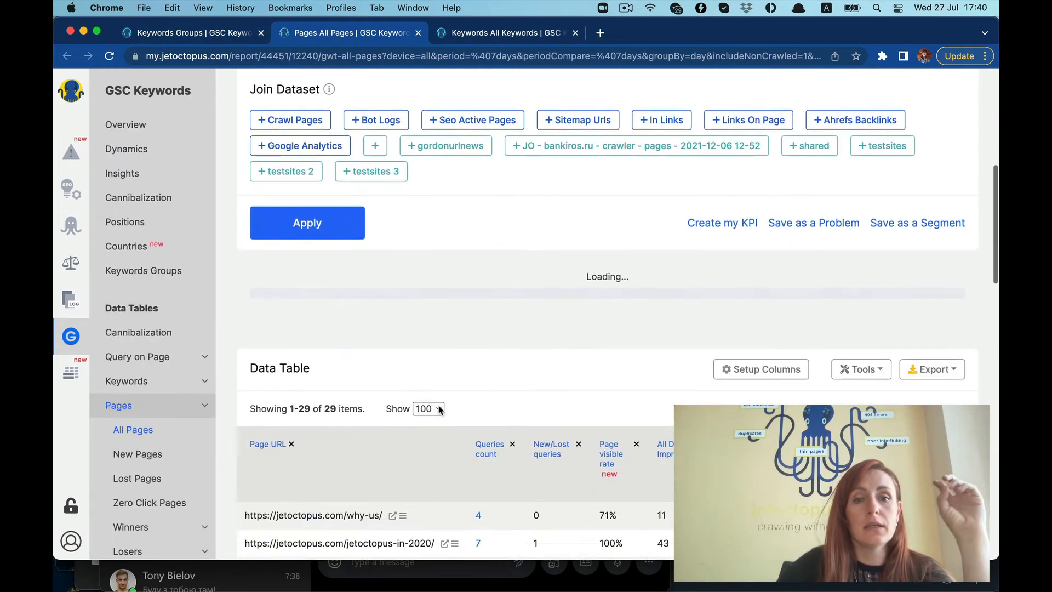
scroll(438, 408, "down", 3)
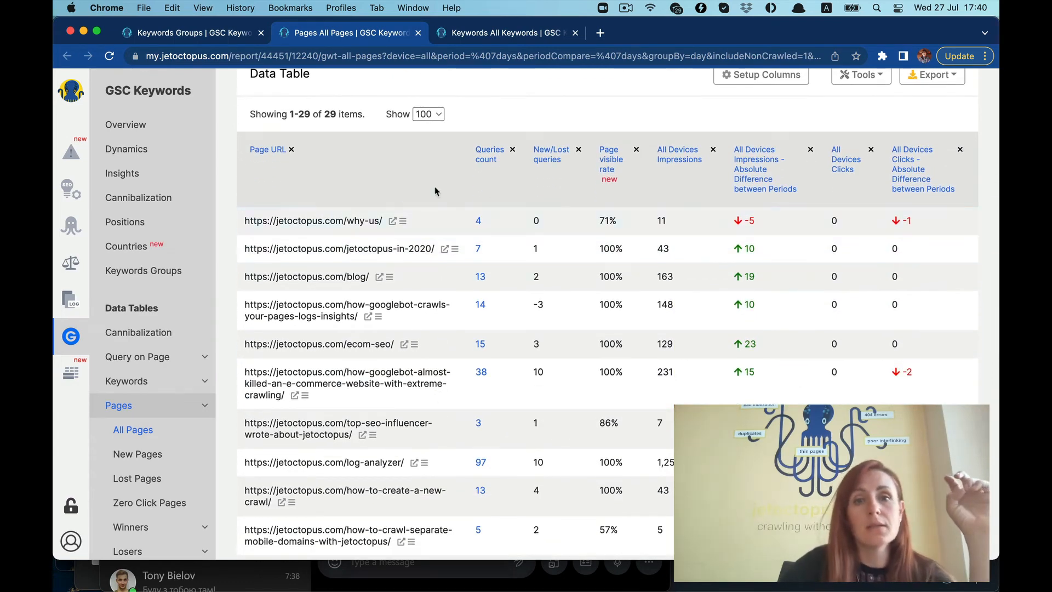
left_click(478, 221)
scroll(479, 225, "down", 8)
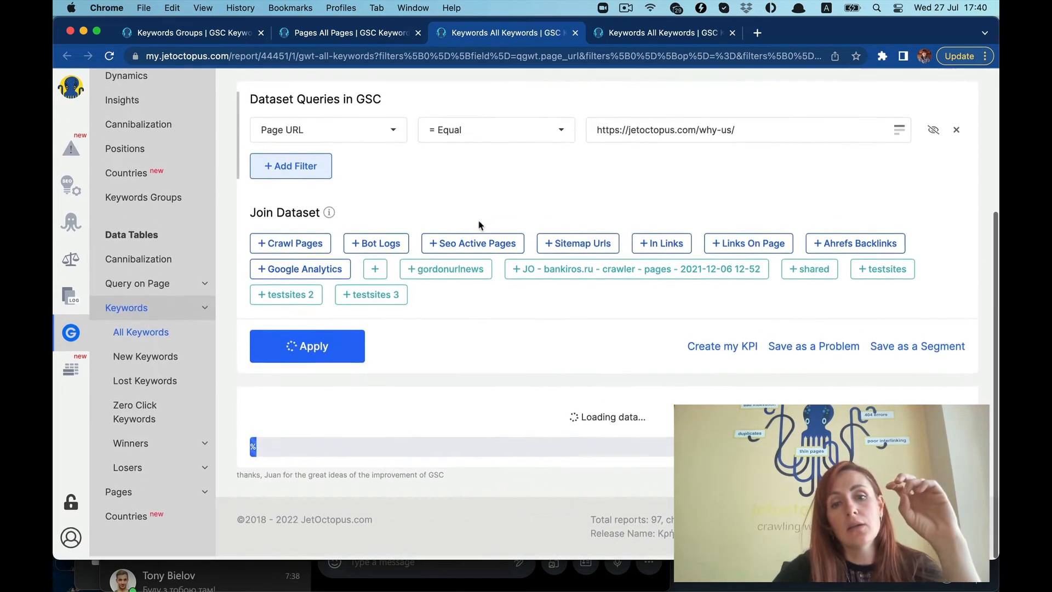
scroll(480, 225, "down", 9)
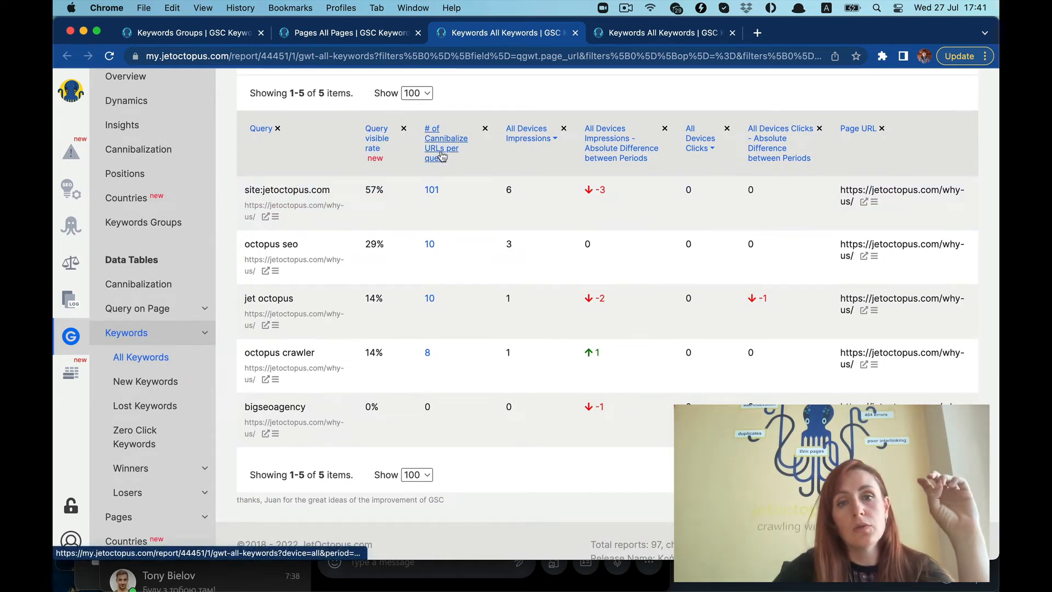
Step: Check which columns can be set up for the why-us page's queries table, leaving the selection as it is
scroll(781, 169, "up", 3)
left_click(772, 159)
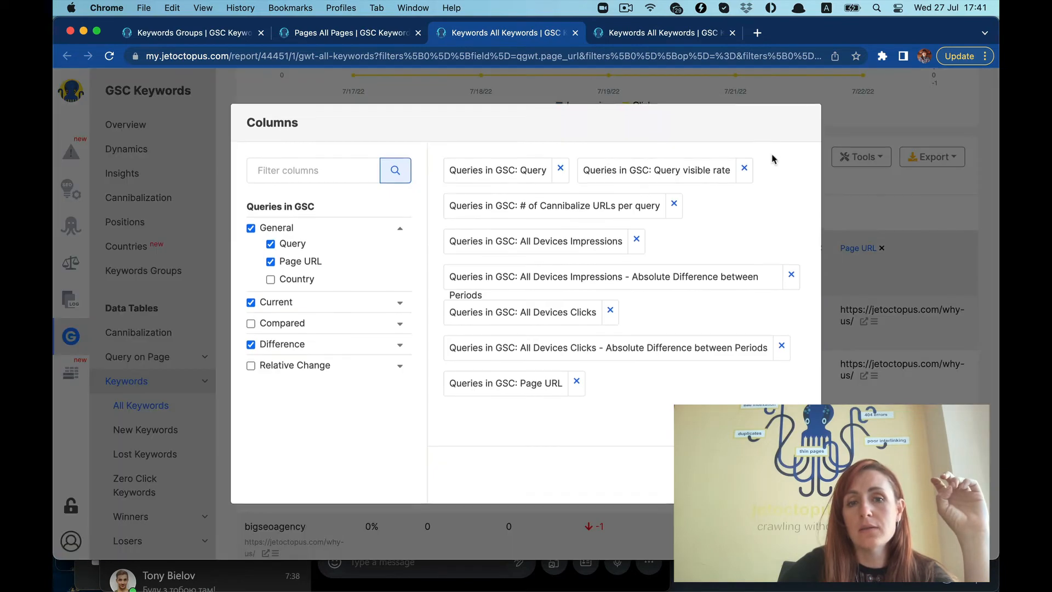
left_click(857, 208)
scroll(858, 212, "down", 1)
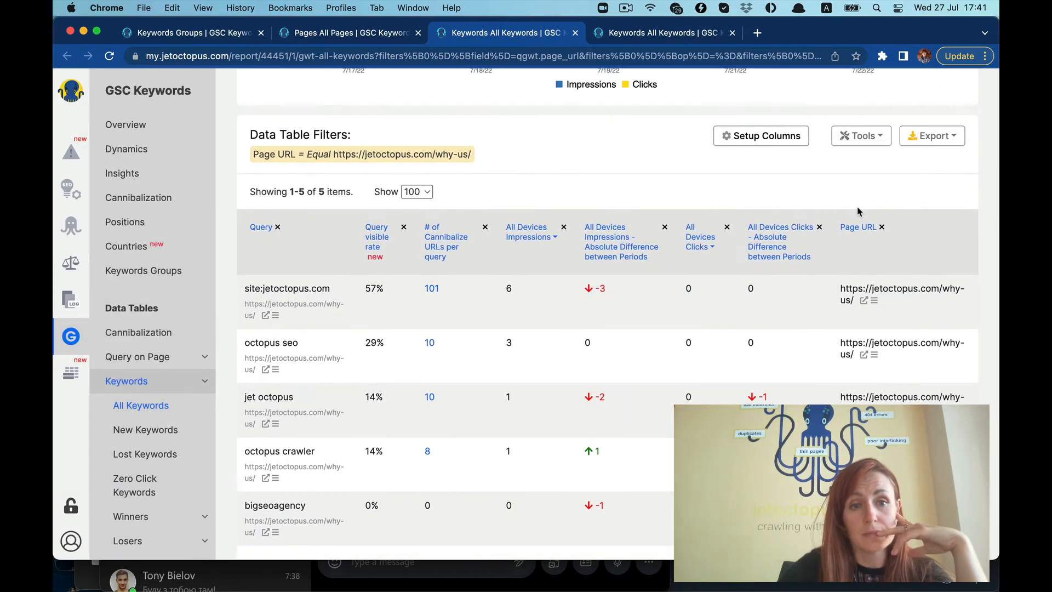
Step: Return to the keyword groups, open the Crawler group's charts and check the explanation of Rankings (Visibility)
left_click(194, 34)
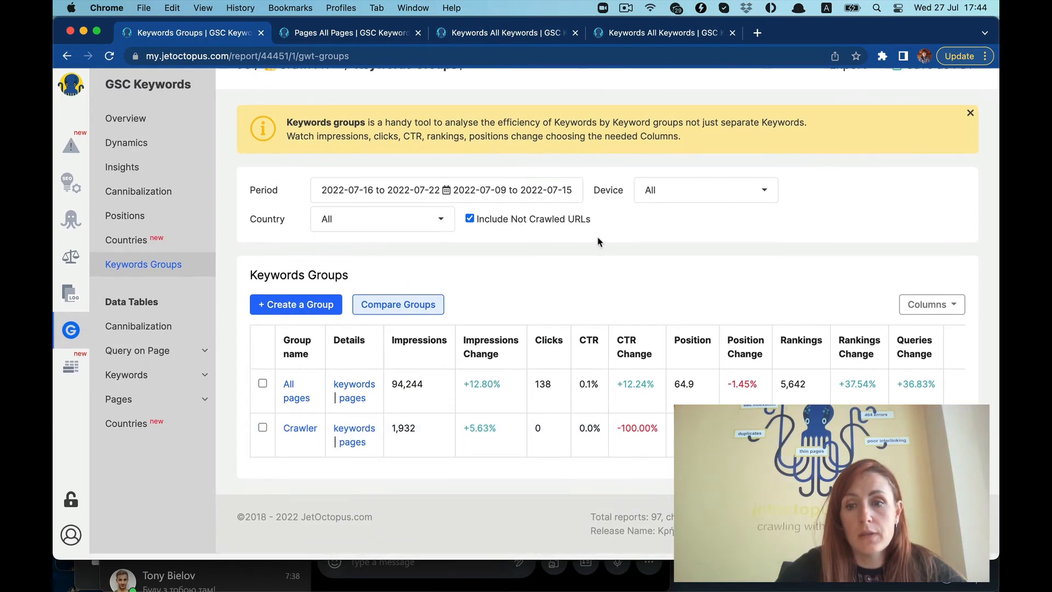
left_click(300, 435)
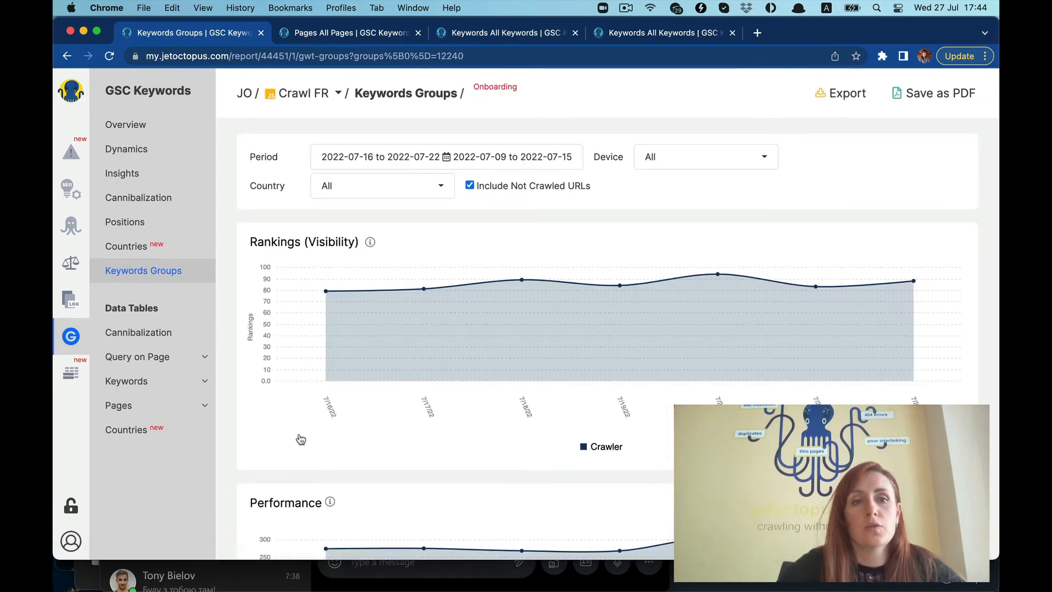
scroll(298, 437, "down", 3)
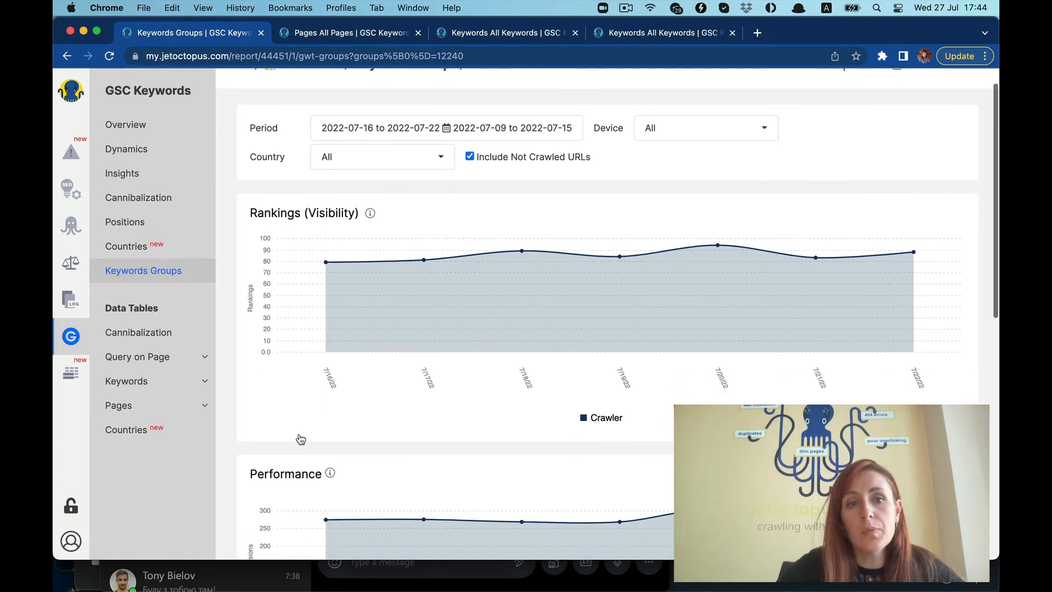
mouse_move(370, 132)
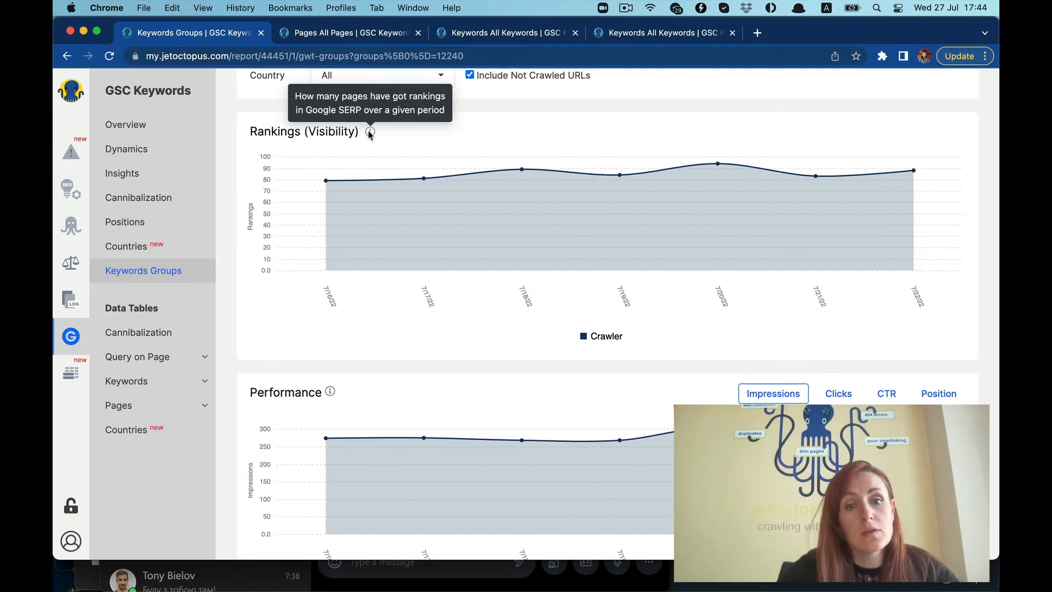
Step: Examine the Crawler group's performance by clicks, CTR and position, along with its Breakdown and Devices charts
scroll(370, 133, "down", 5)
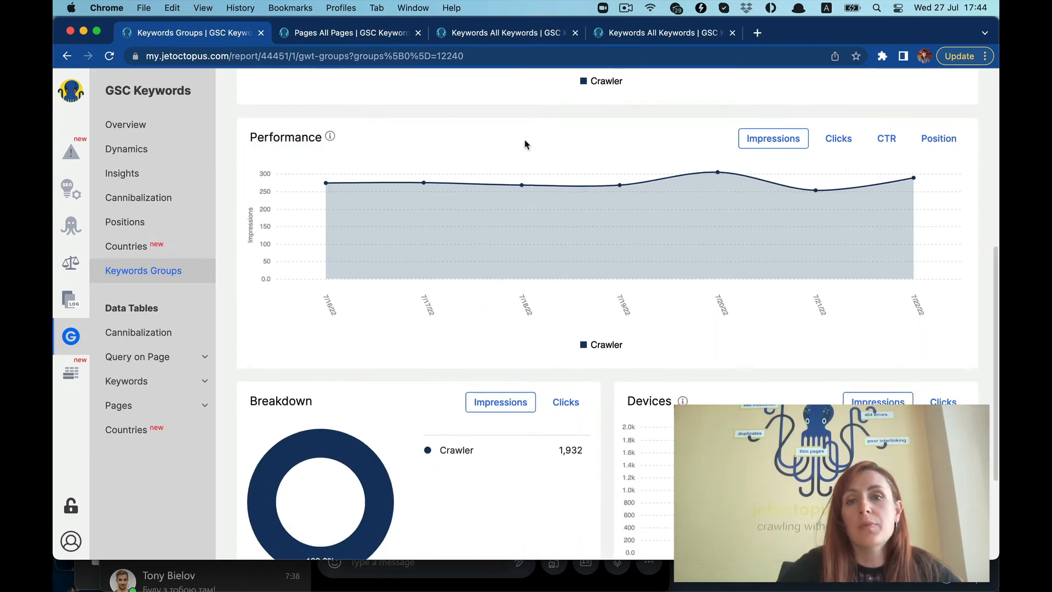
left_click(838, 139)
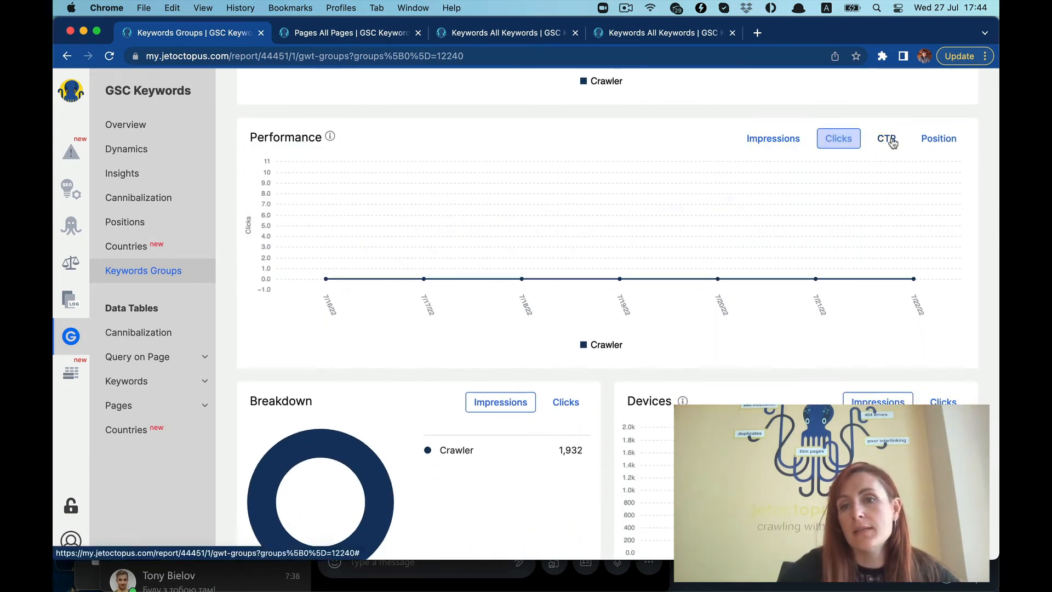
left_click(887, 139)
left_click(937, 139)
scroll(937, 142, "down", 3)
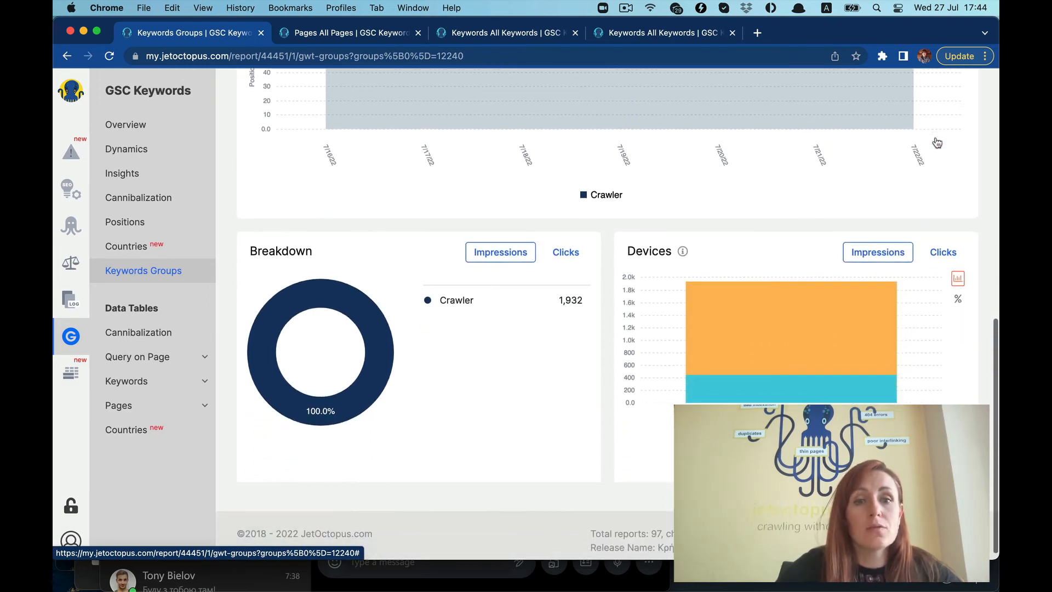
mouse_move(377, 352)
Step: Return to the keyword groups, compare All pages with Crawler and examine their rankings, performance, breakdown and devices charts
scroll(378, 351, "left", 5)
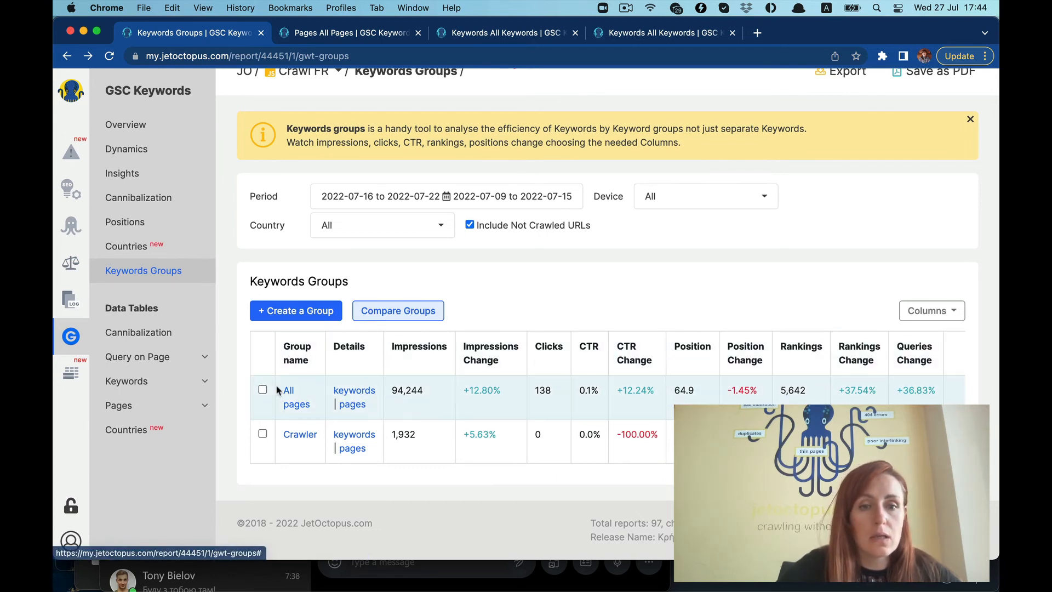
left_click(262, 390)
left_click(263, 434)
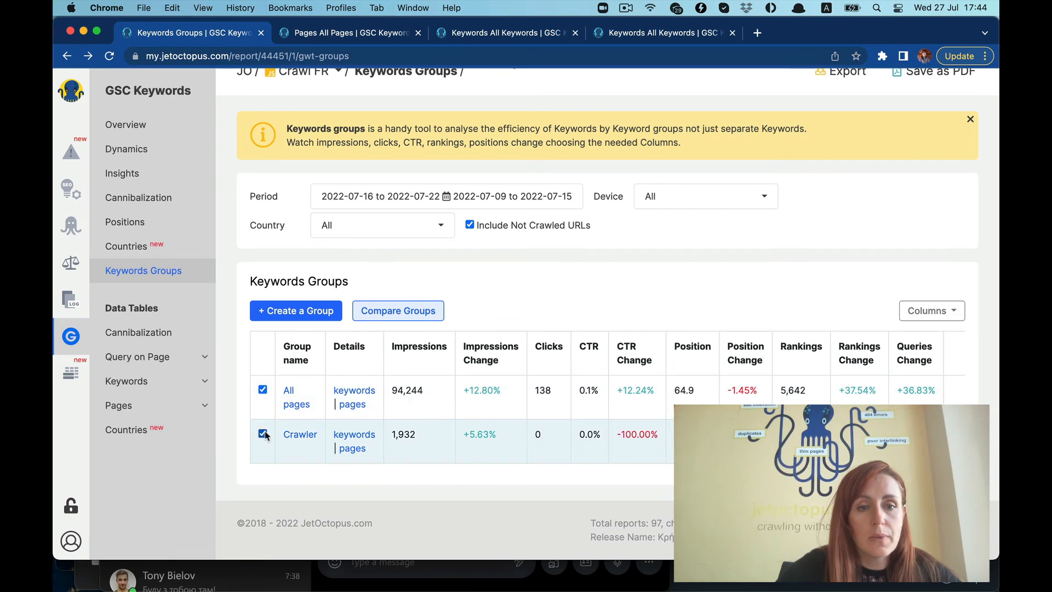
left_click(430, 310)
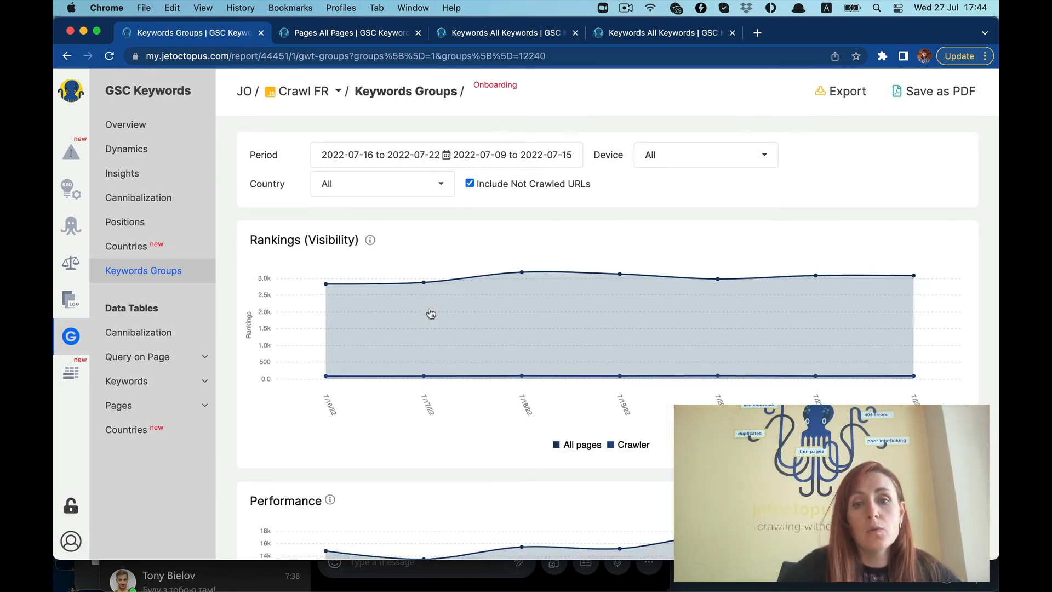
scroll(431, 312, "down", 3)
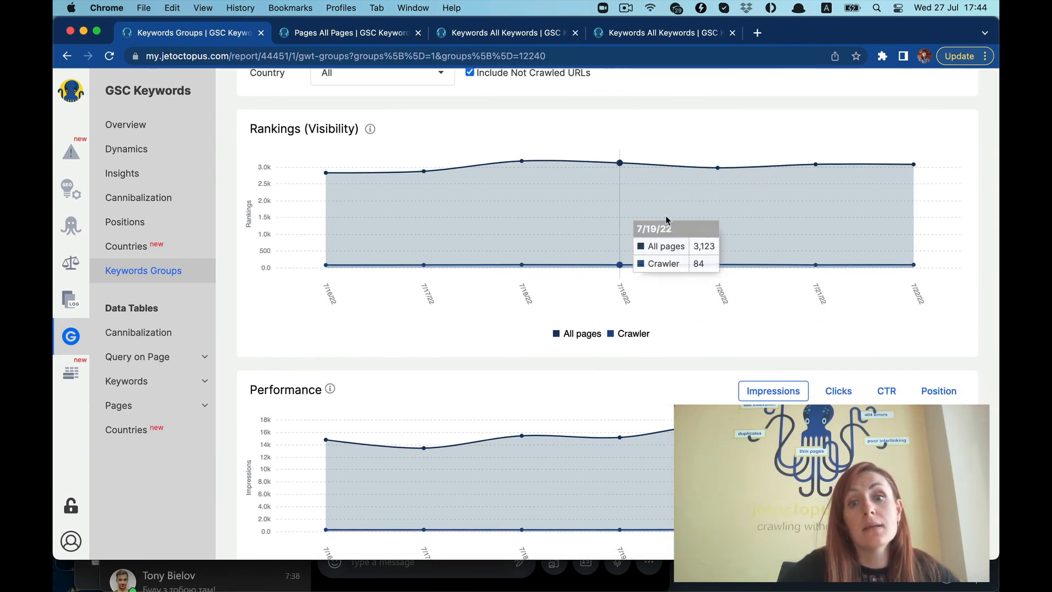
scroll(712, 236, "down", 4)
scroll(711, 238, "down", 5)
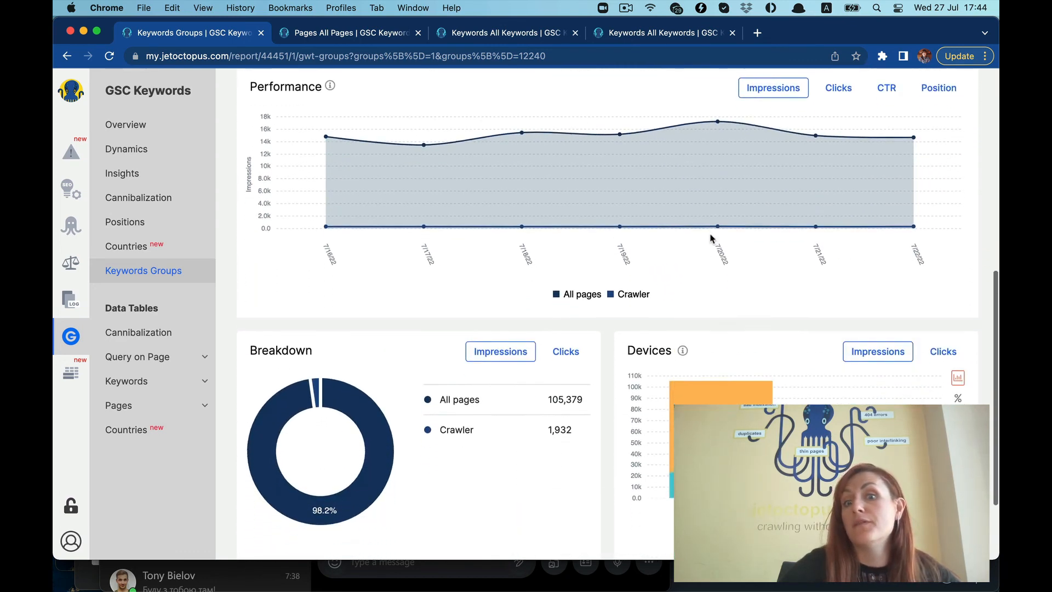